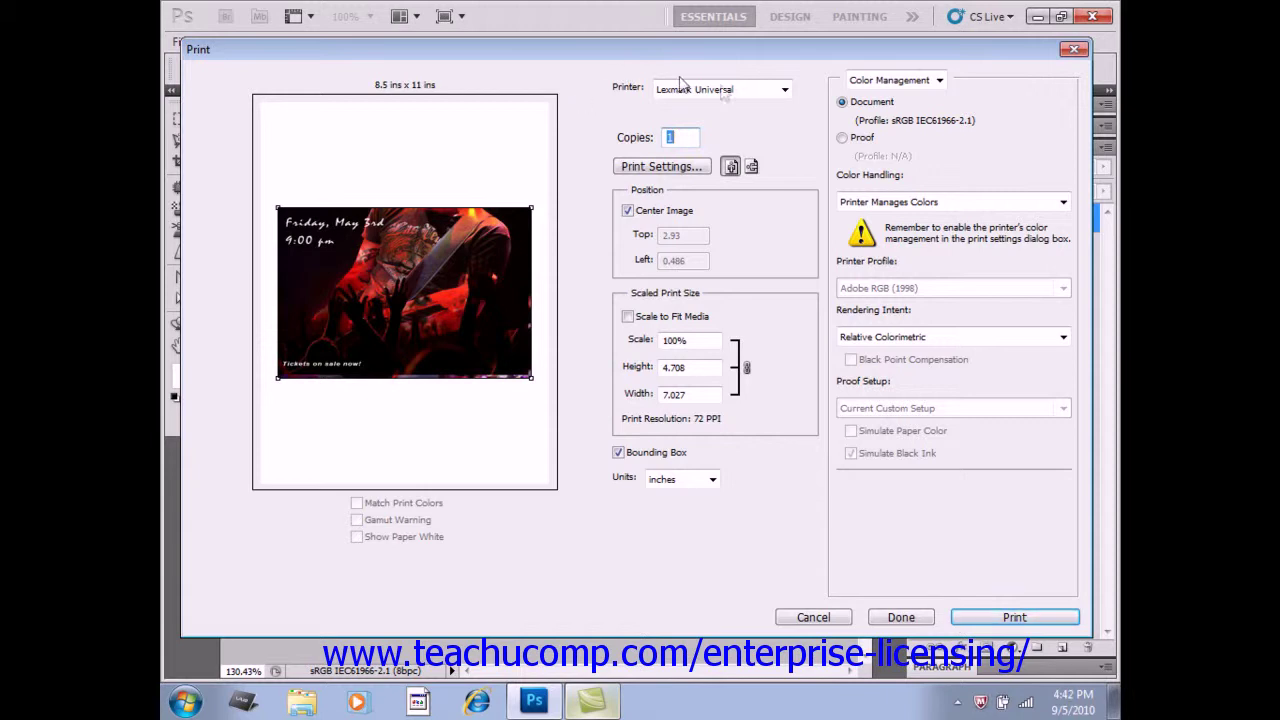
{"action": "left_click", "coordinate": [785, 90]}
{"action": "left_click", "coordinate": [786, 91]}
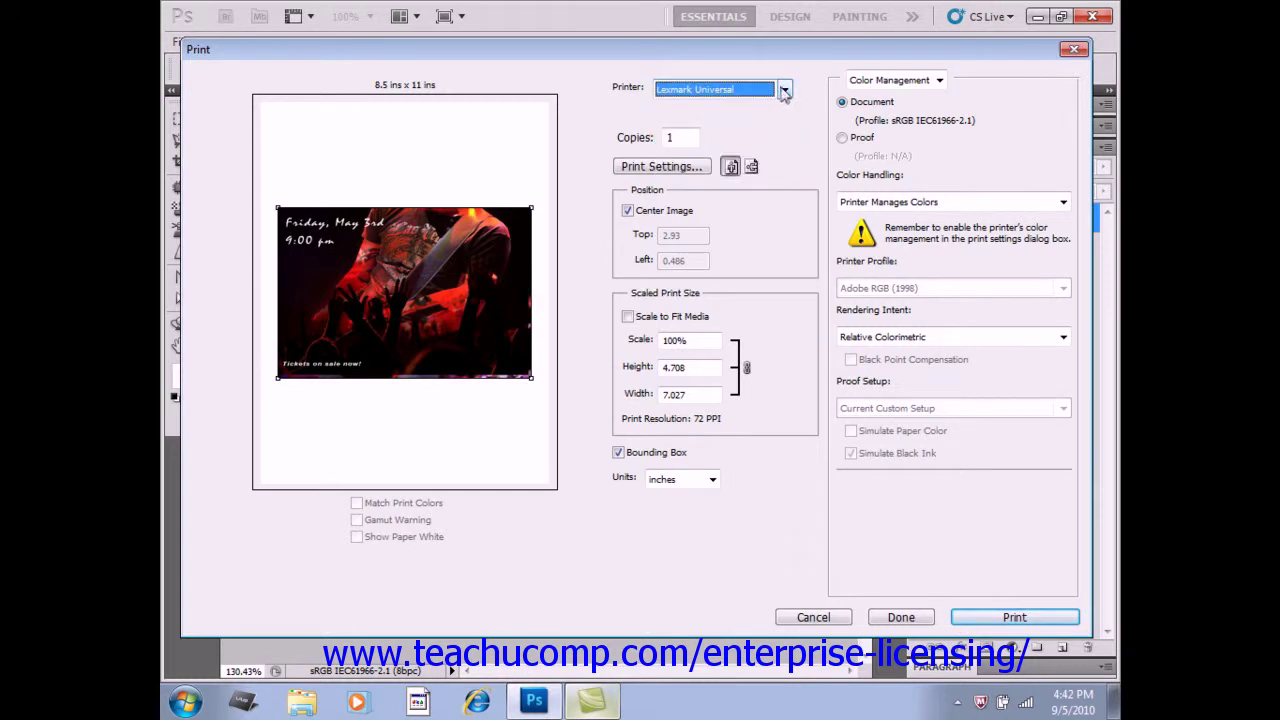
{"action": "double_click", "coordinate": [684, 137]}
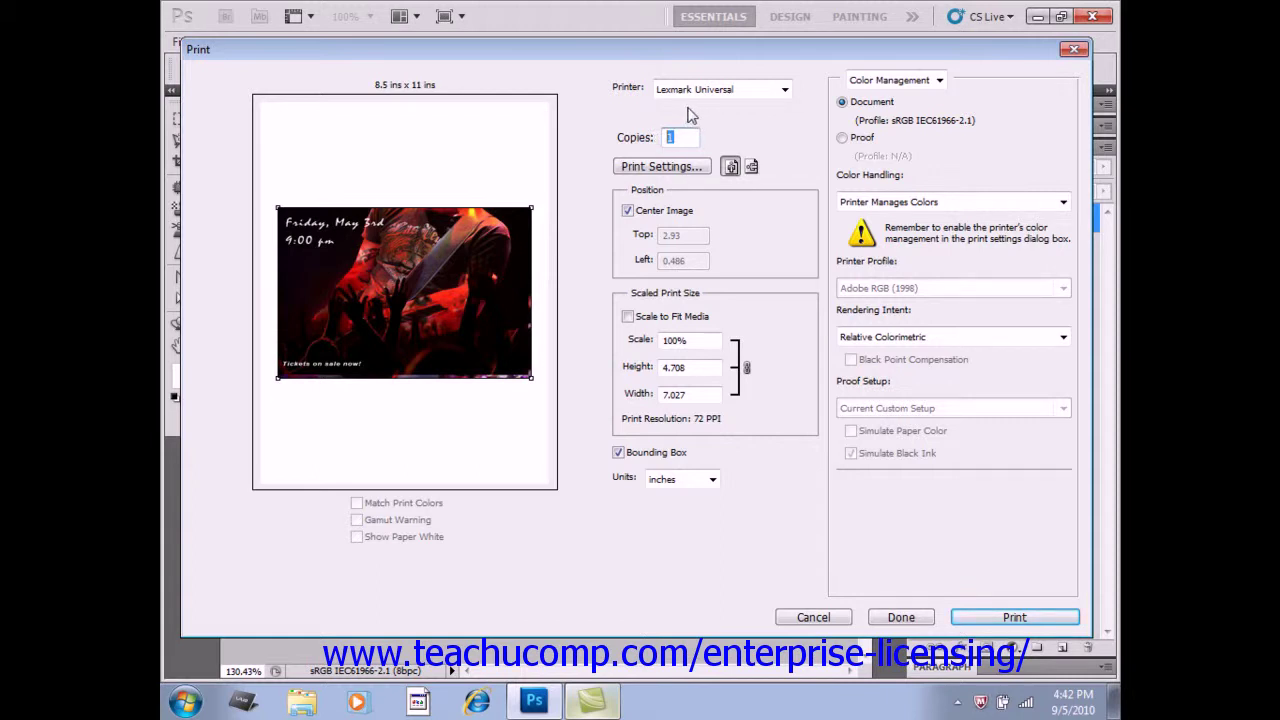
{"action": "left_click", "coordinate": [638, 170]}
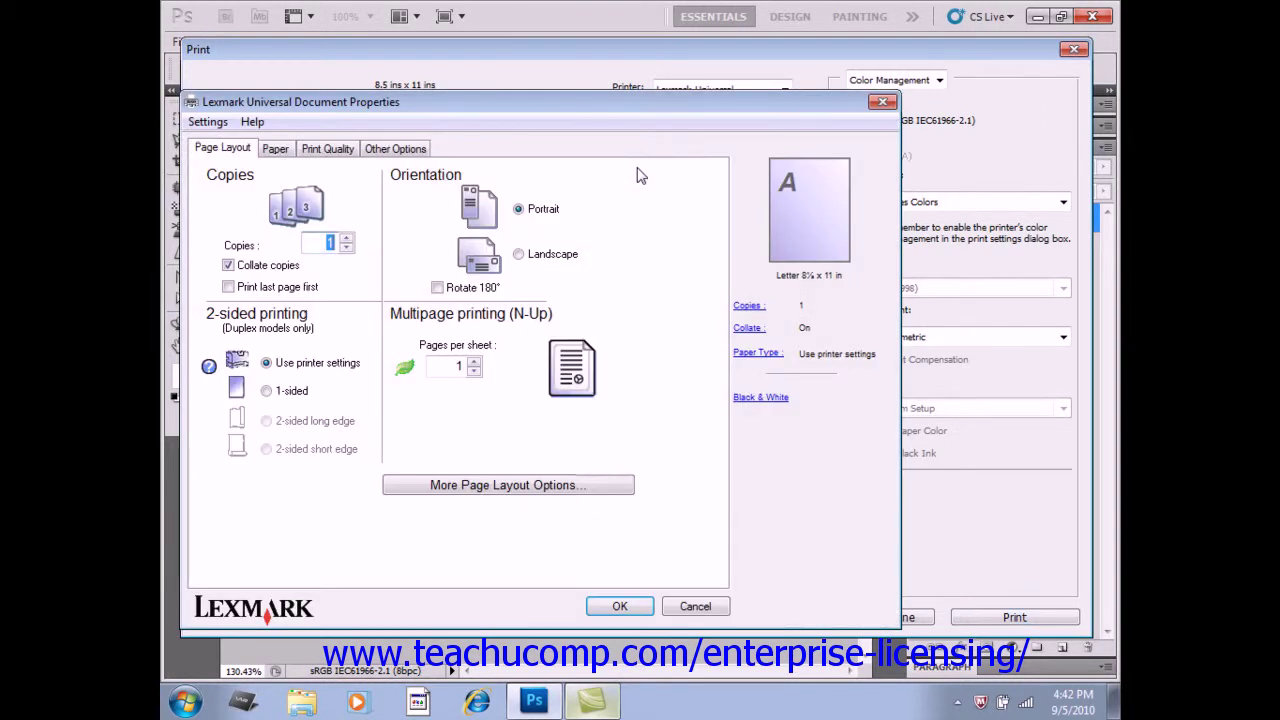
Review the Lexmark properties' Paper, Print Quality and Other Options tabs, returning to Page Layout
{"action": "left_click", "coordinate": [277, 150]}
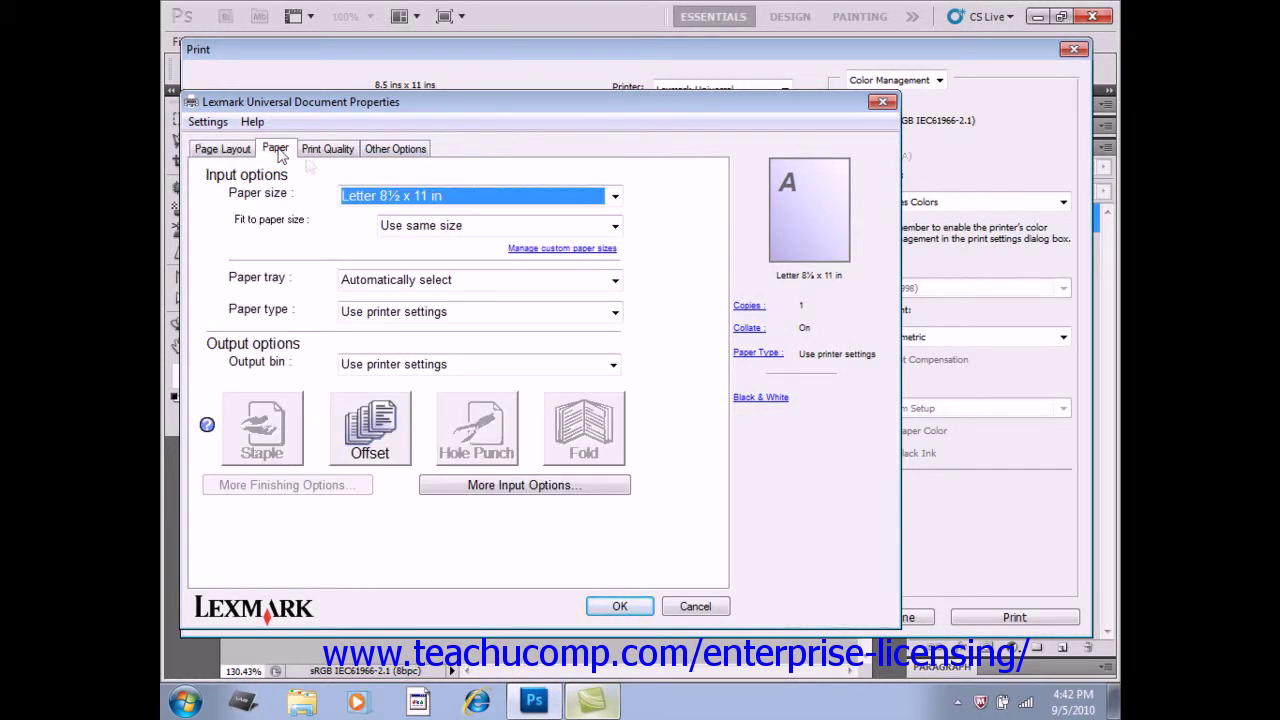
{"action": "left_click", "coordinate": [325, 154]}
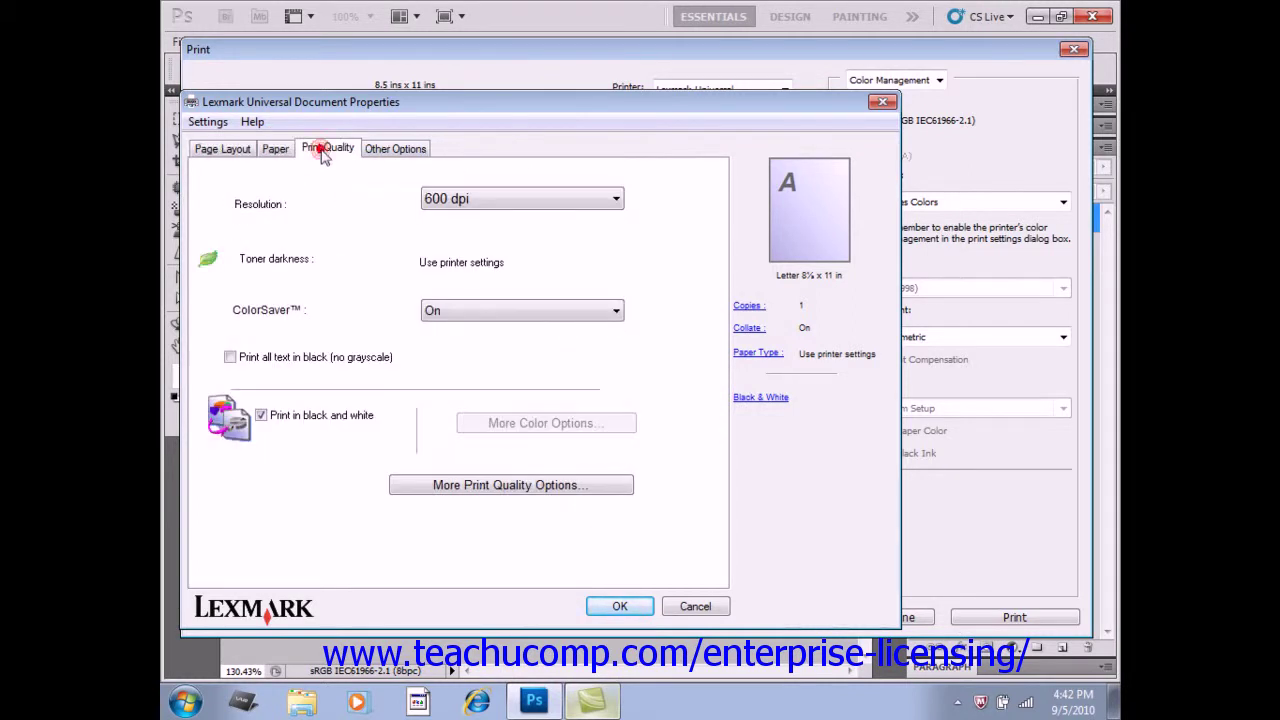
{"action": "left_click", "coordinate": [372, 151]}
{"action": "left_click", "coordinate": [226, 149]}
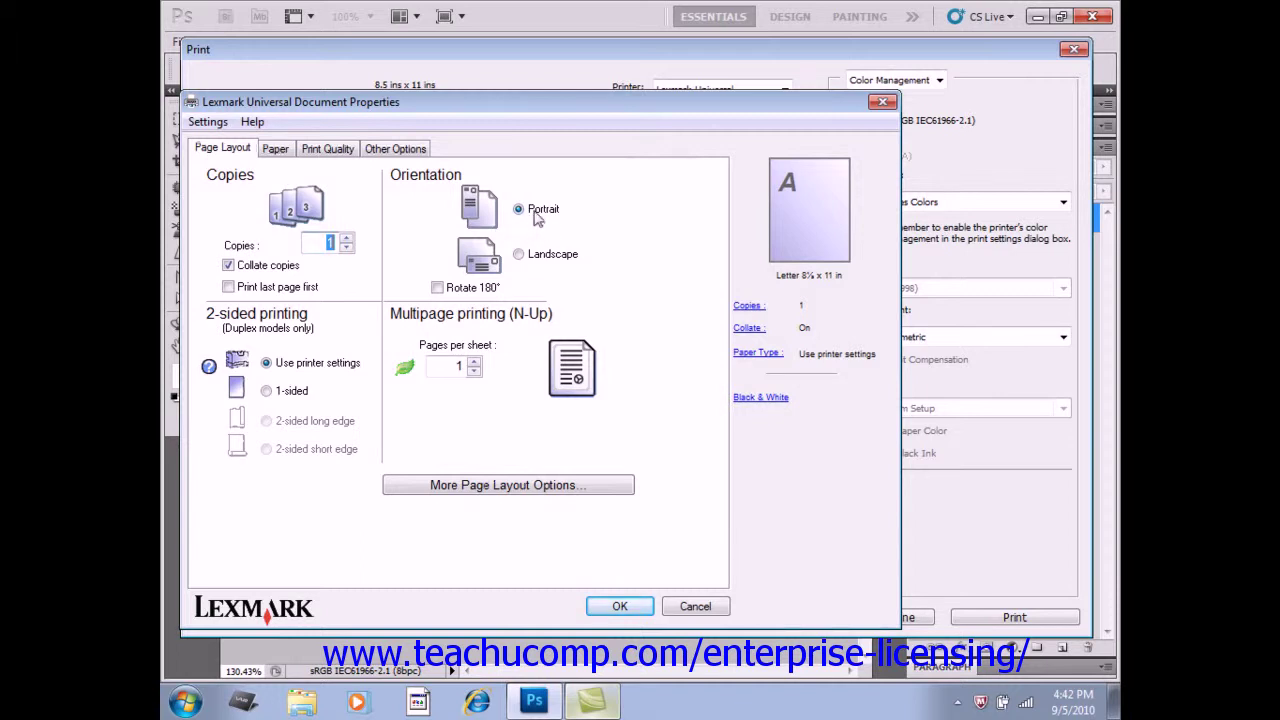
Try Landscape, set the page back to Portrait, and close the printer properties unchanged
{"action": "left_click", "coordinate": [518, 254]}
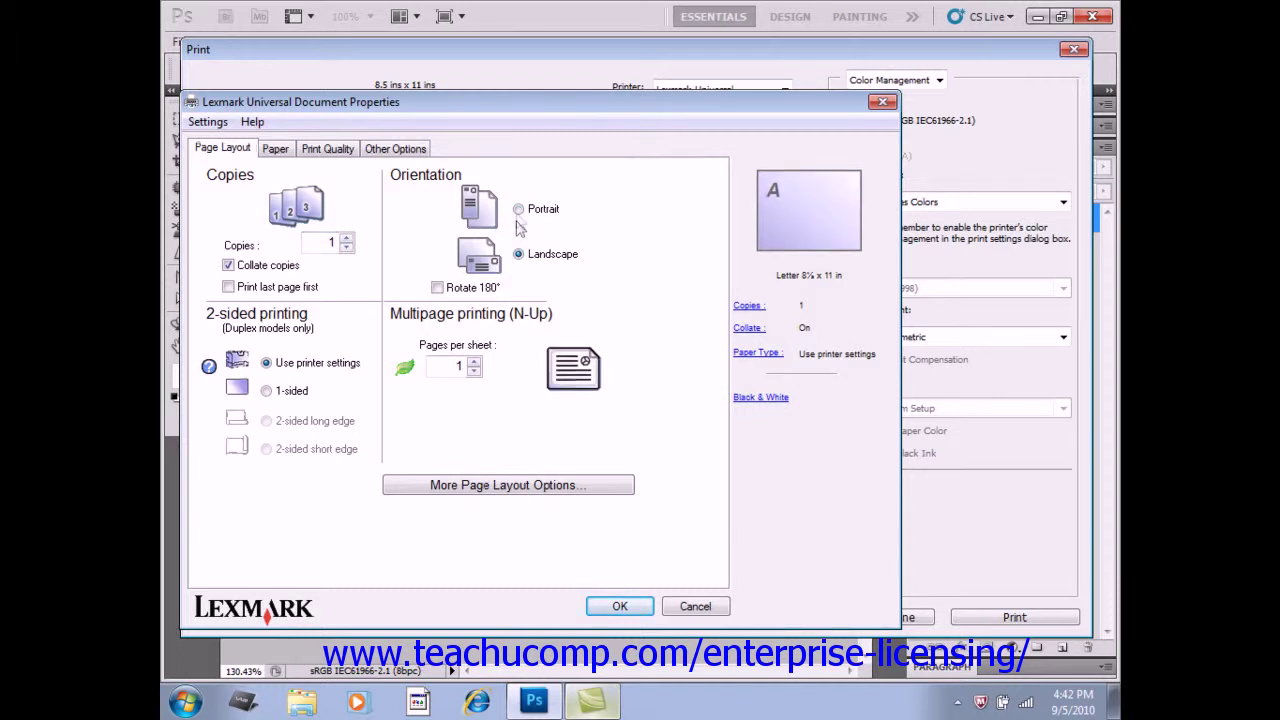
{"action": "left_click", "coordinate": [518, 211]}
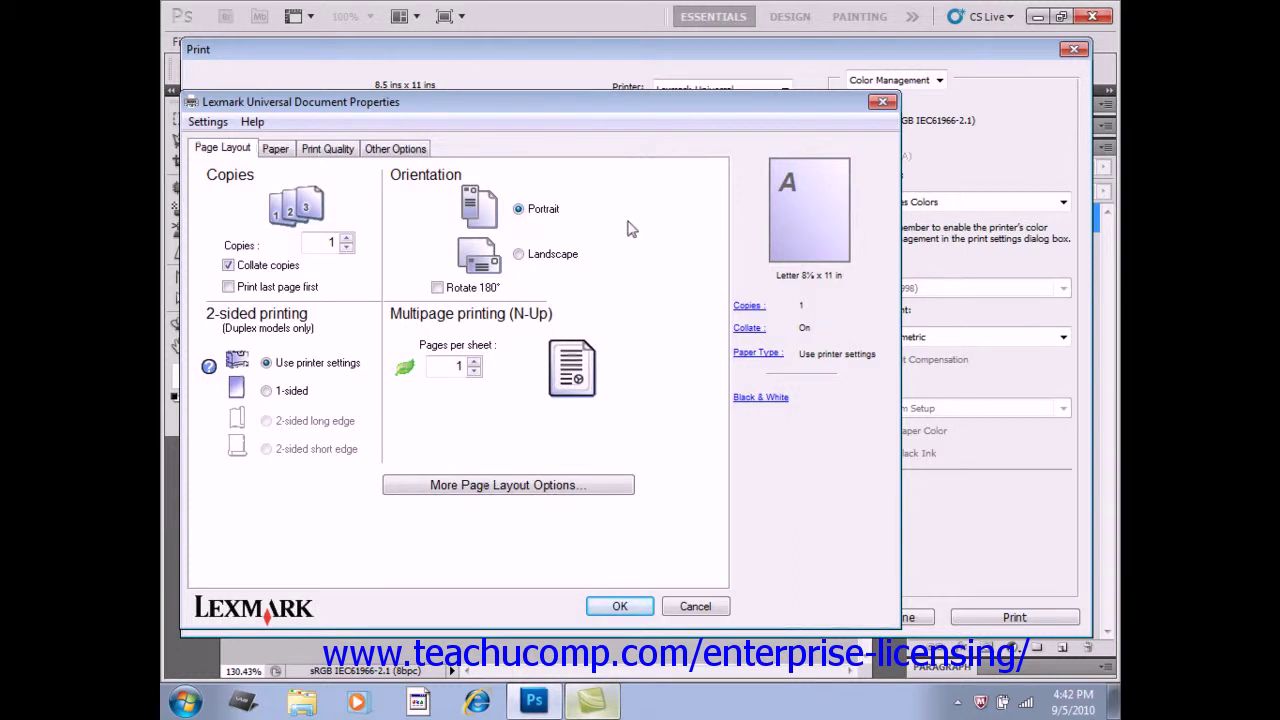
{"action": "left_click", "coordinate": [695, 608]}
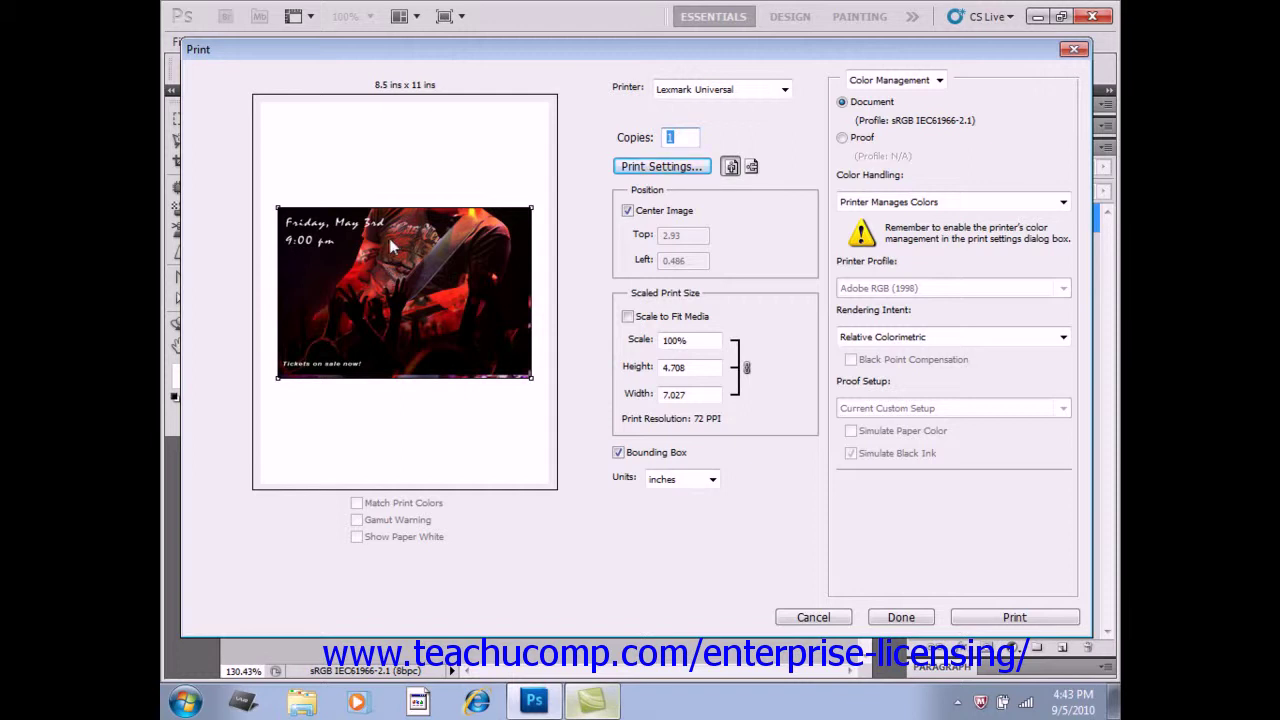
Move the flyer higher with Center Image off, then re-center it and shrink it to 83%
{"action": "left_click", "coordinate": [628, 210]}
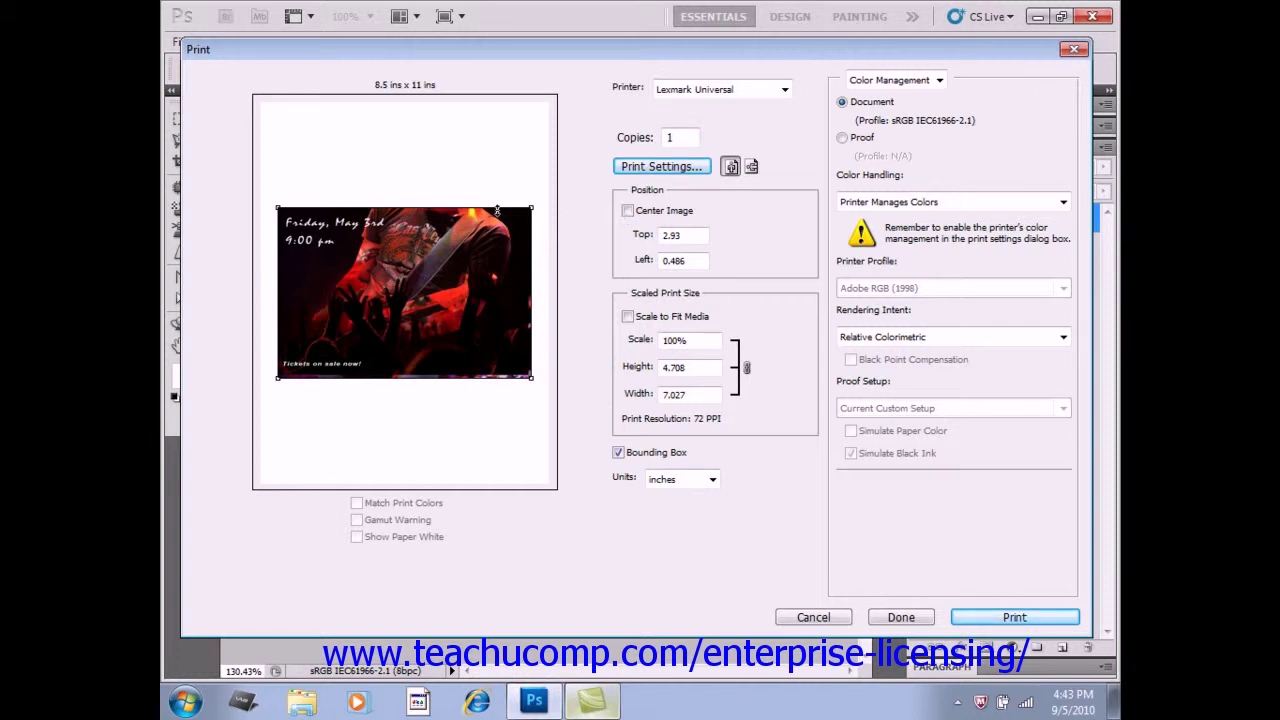
{"action": "left_click_drag", "start_coordinate": [409, 227], "coordinate": [407, 142]}
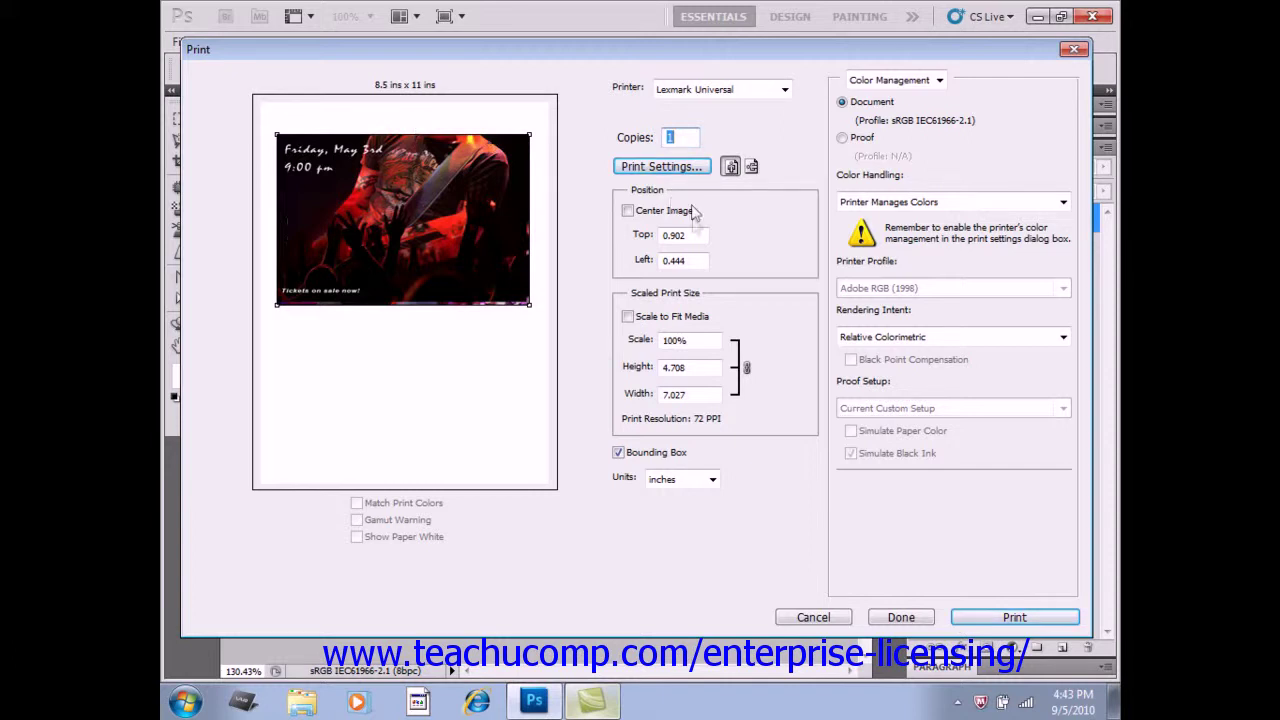
{"action": "left_click", "coordinate": [693, 233]}
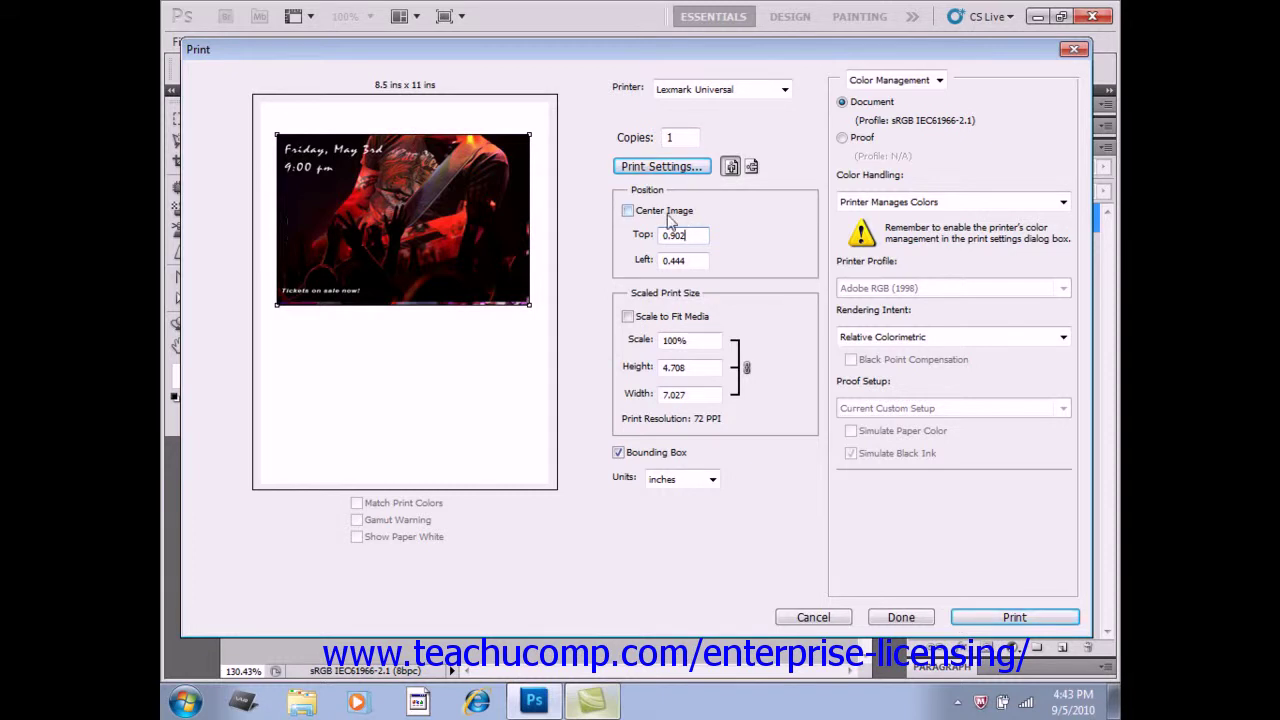
{"action": "left_click", "coordinate": [627, 211]}
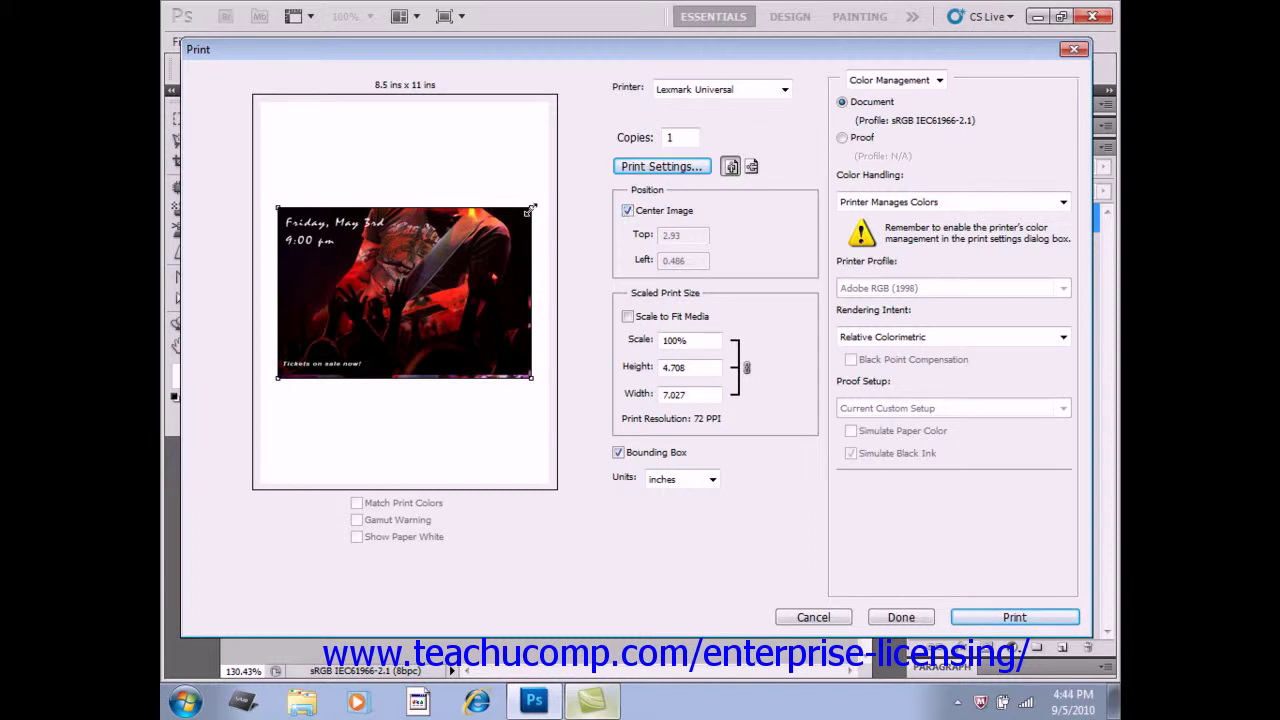
{"action": "left_click_drag", "start_coordinate": [530, 210], "coordinate": [511, 222]}
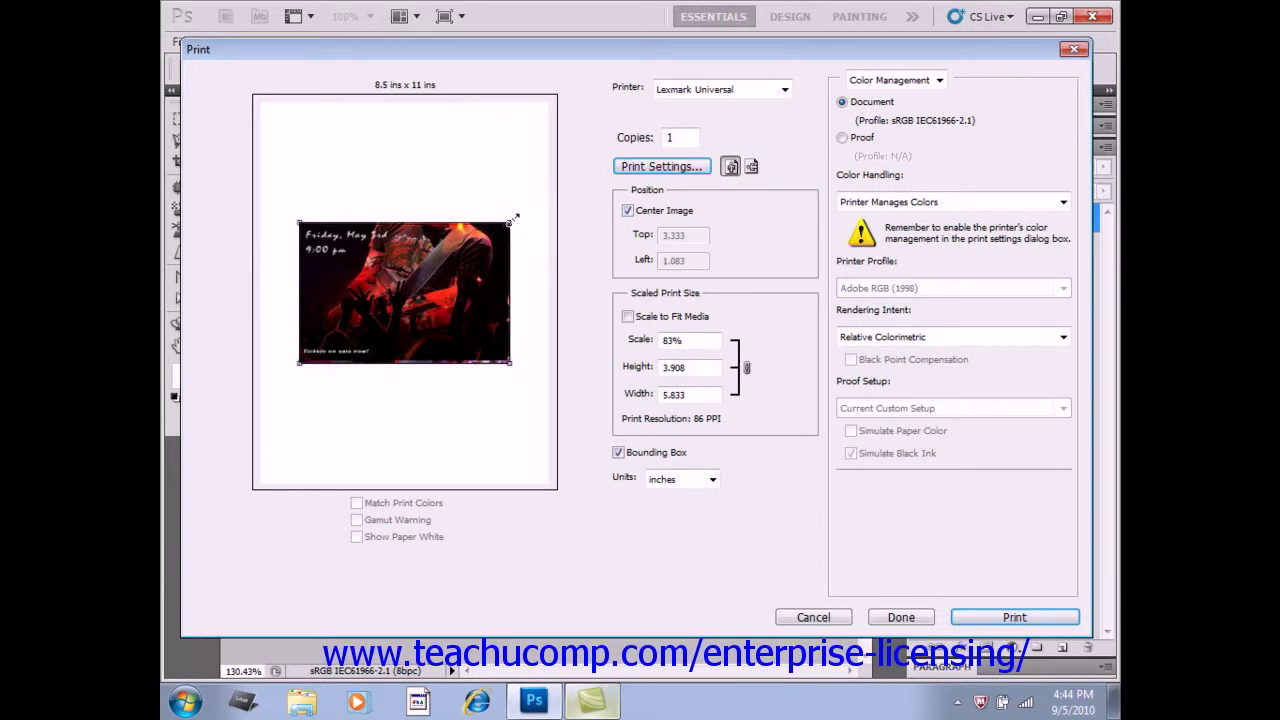
Enable Scale to Fit Media so the flyer prints at 113.83%, 8 x 5.359 inches
{"action": "left_click", "coordinate": [619, 453]}
{"action": "left_click", "coordinate": [619, 453]}
{"action": "left_click", "coordinate": [693, 341]}
{"action": "left_click", "coordinate": [628, 318]}
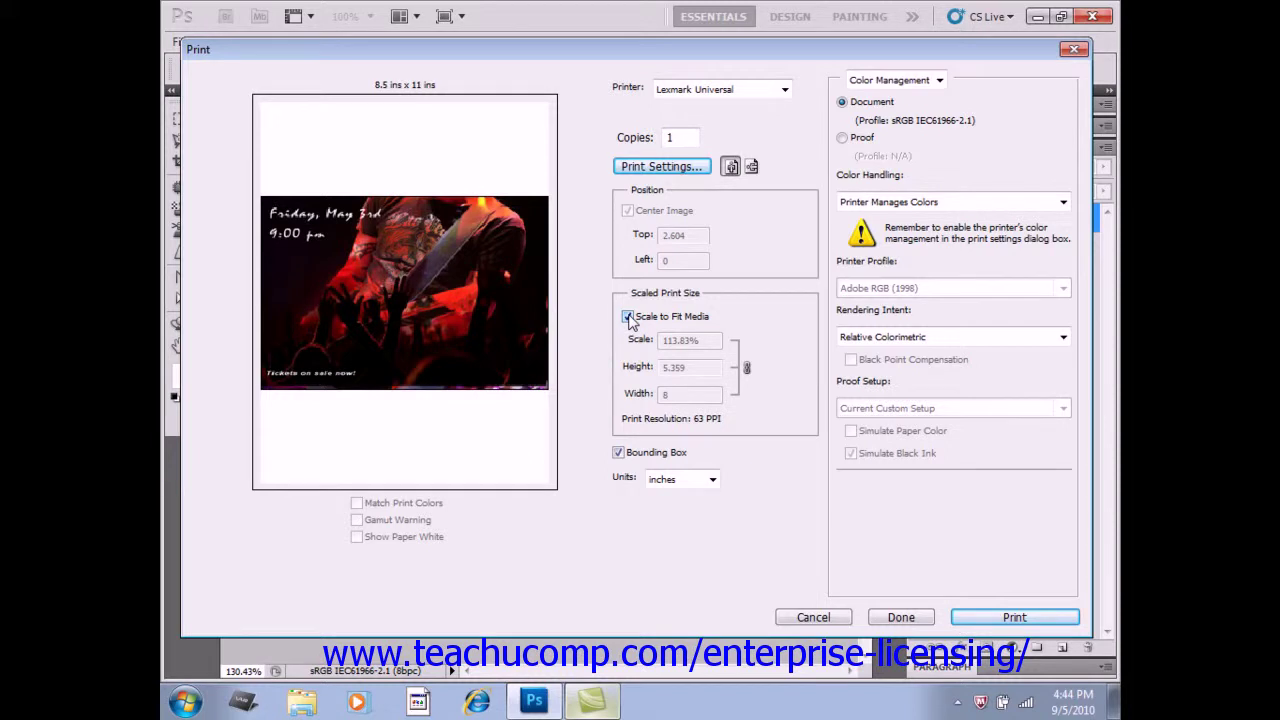
{"action": "left_click", "coordinate": [939, 82]}
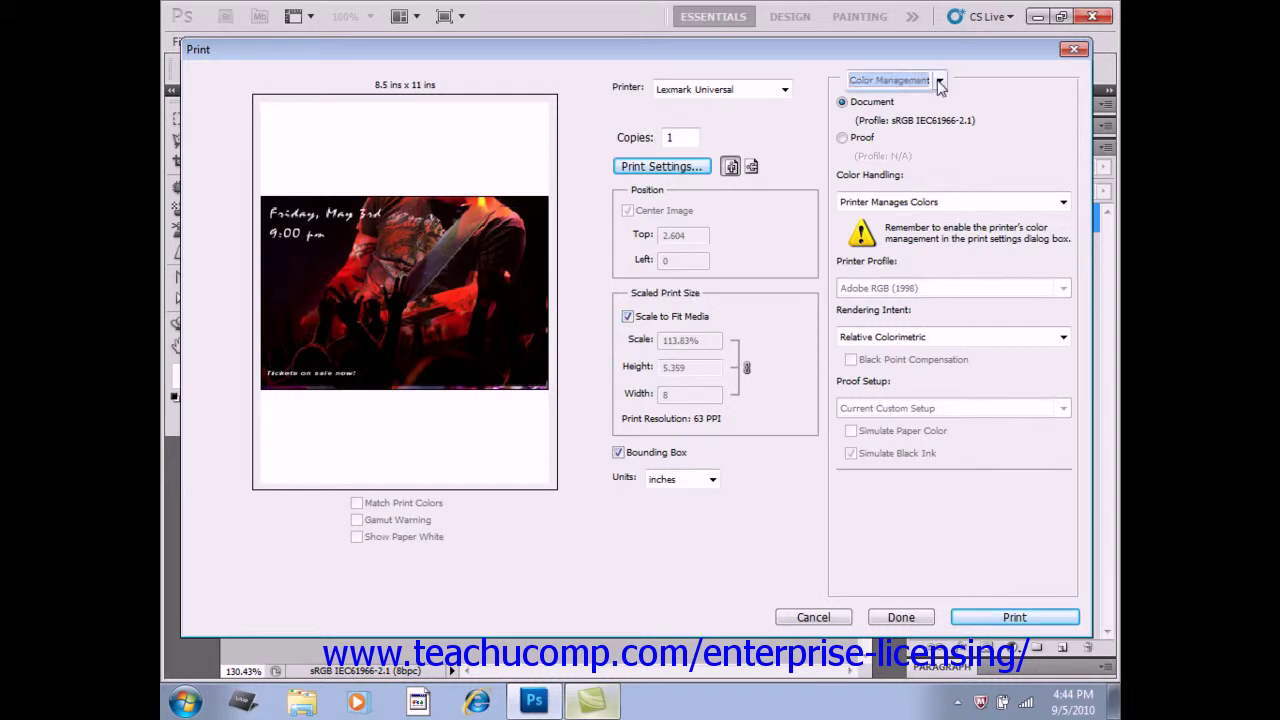
{"action": "left_click", "coordinate": [912, 100]}
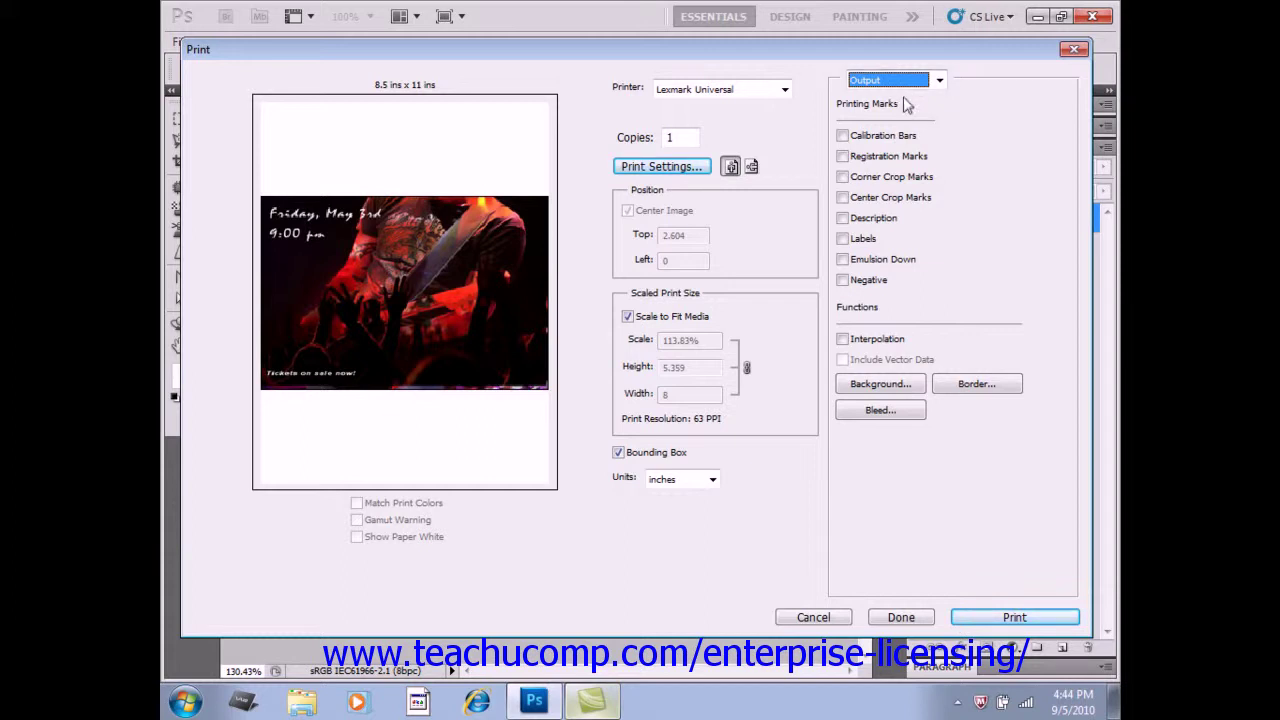
{"action": "left_click", "coordinate": [928, 114]}
{"action": "left_click", "coordinate": [843, 136]}
{"action": "left_click", "coordinate": [843, 136]}
{"action": "left_click", "coordinate": [843, 157]}
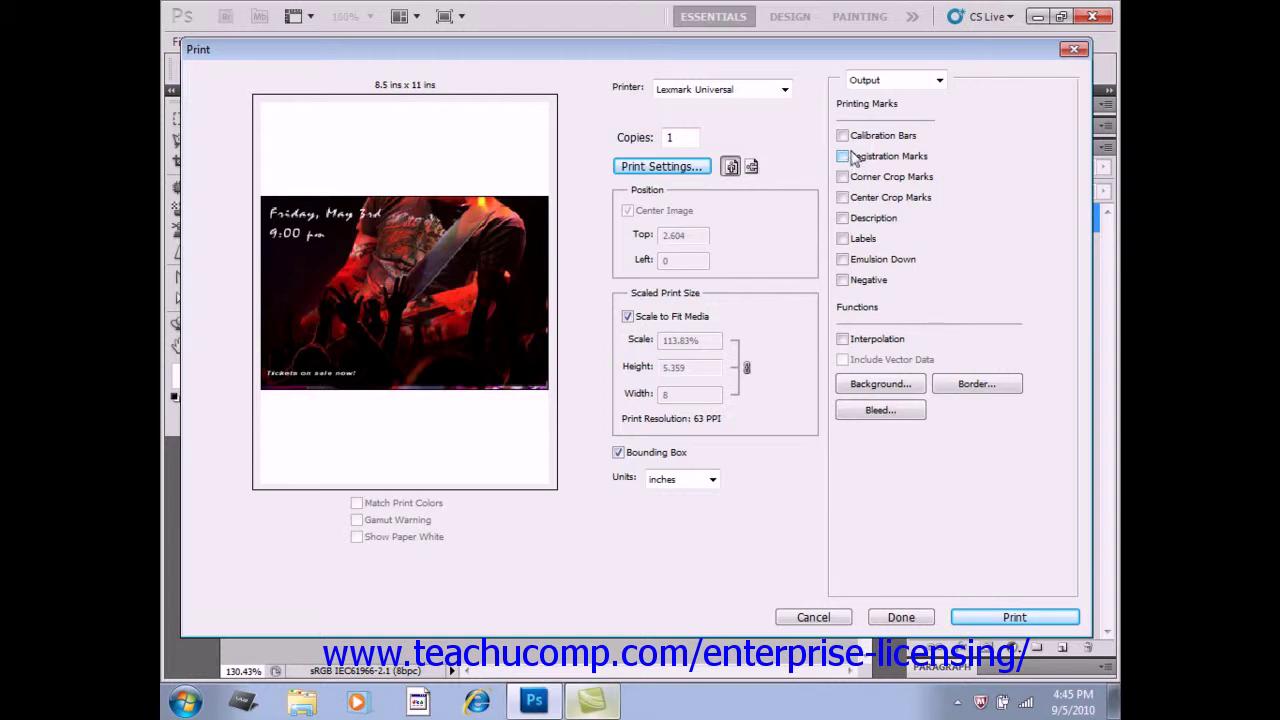
{"action": "left_click", "coordinate": [844, 177]}
{"action": "left_click", "coordinate": [843, 177]}
{"action": "left_click", "coordinate": [843, 198]}
{"action": "left_click", "coordinate": [843, 197]}
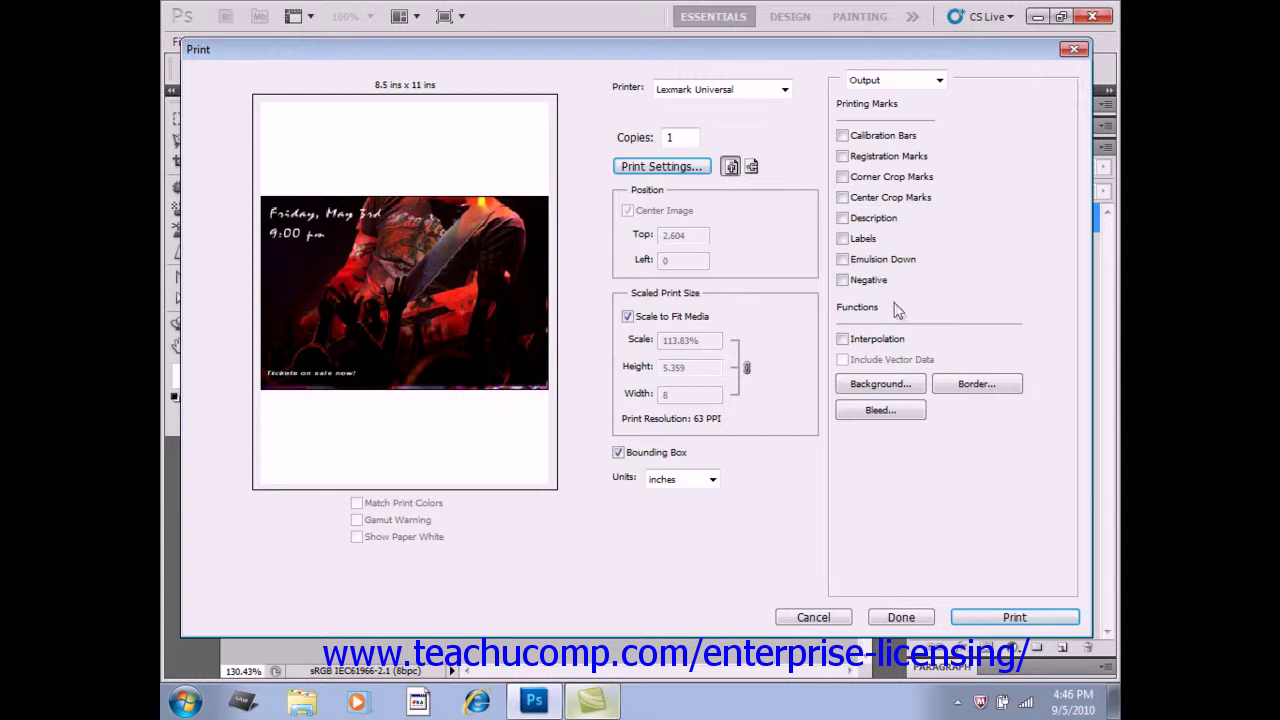
{"action": "left_click", "coordinate": [899, 308]}
Set the print background colour to deep blue R58 G10 B175 (3a0aaf)
{"action": "left_click", "coordinate": [866, 388]}
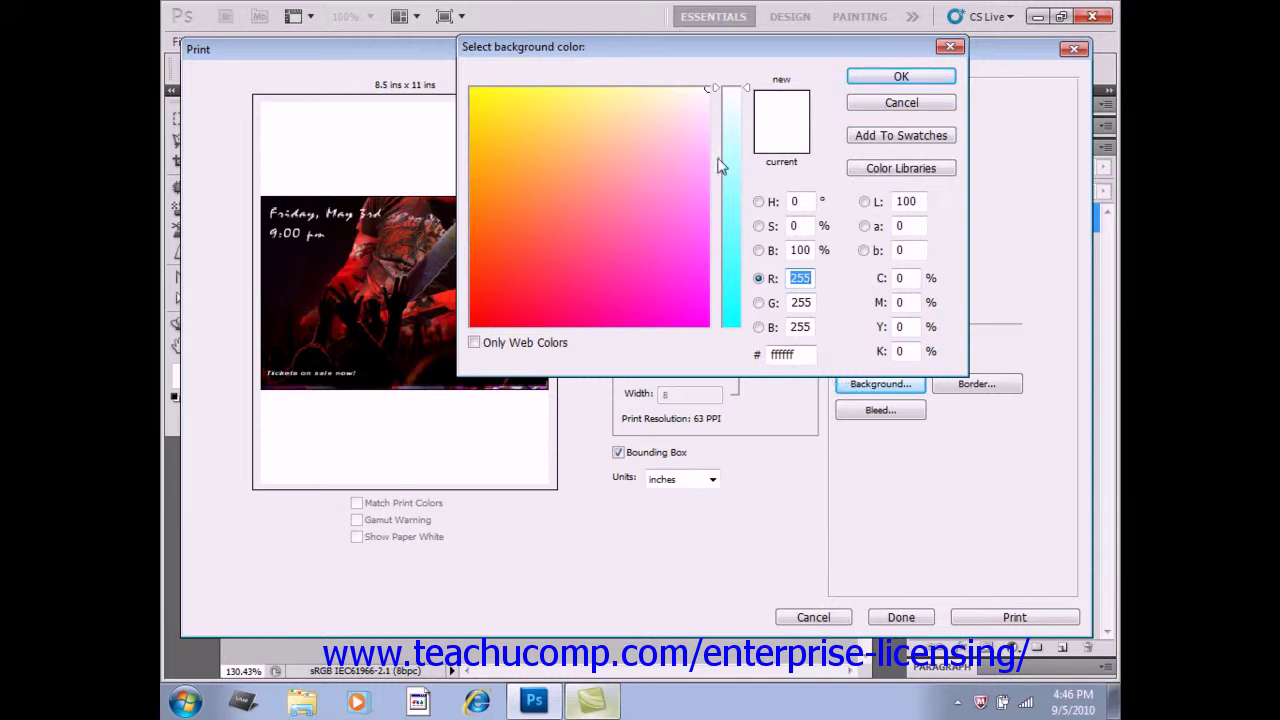
{"action": "left_click_drag", "start_coordinate": [716, 89], "coordinate": [712, 272]}
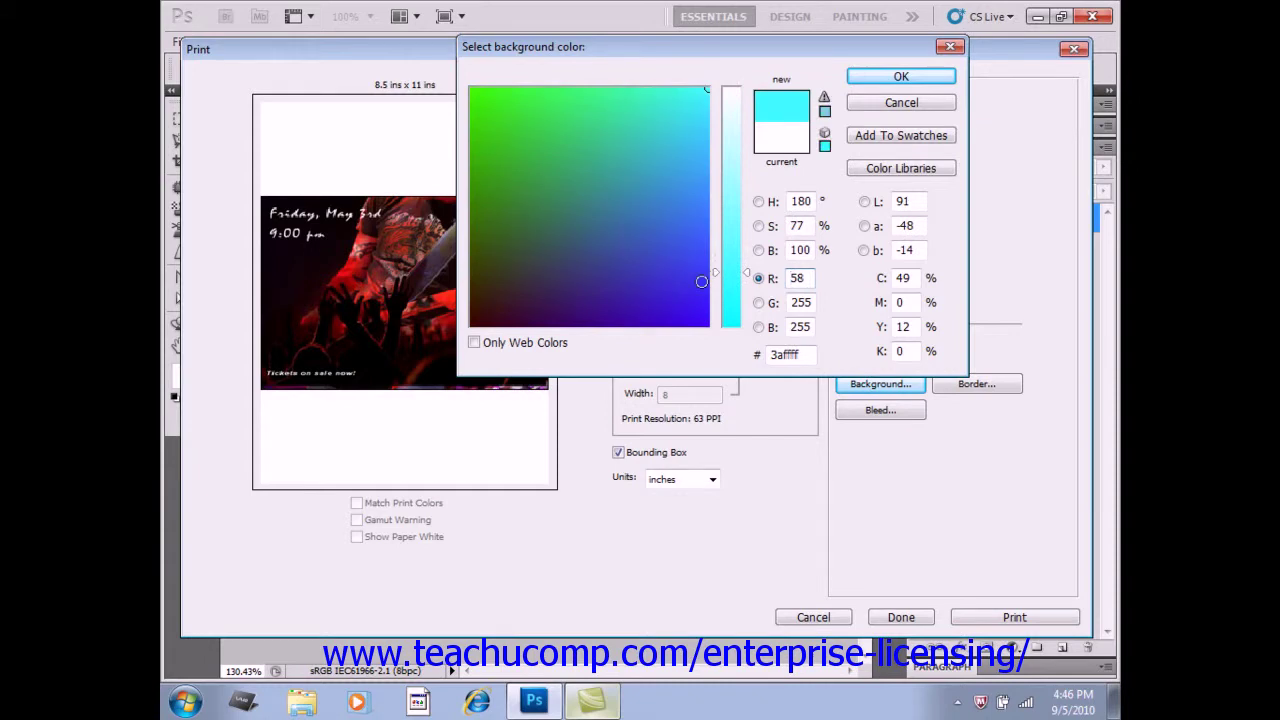
{"action": "left_click", "coordinate": [634, 317]}
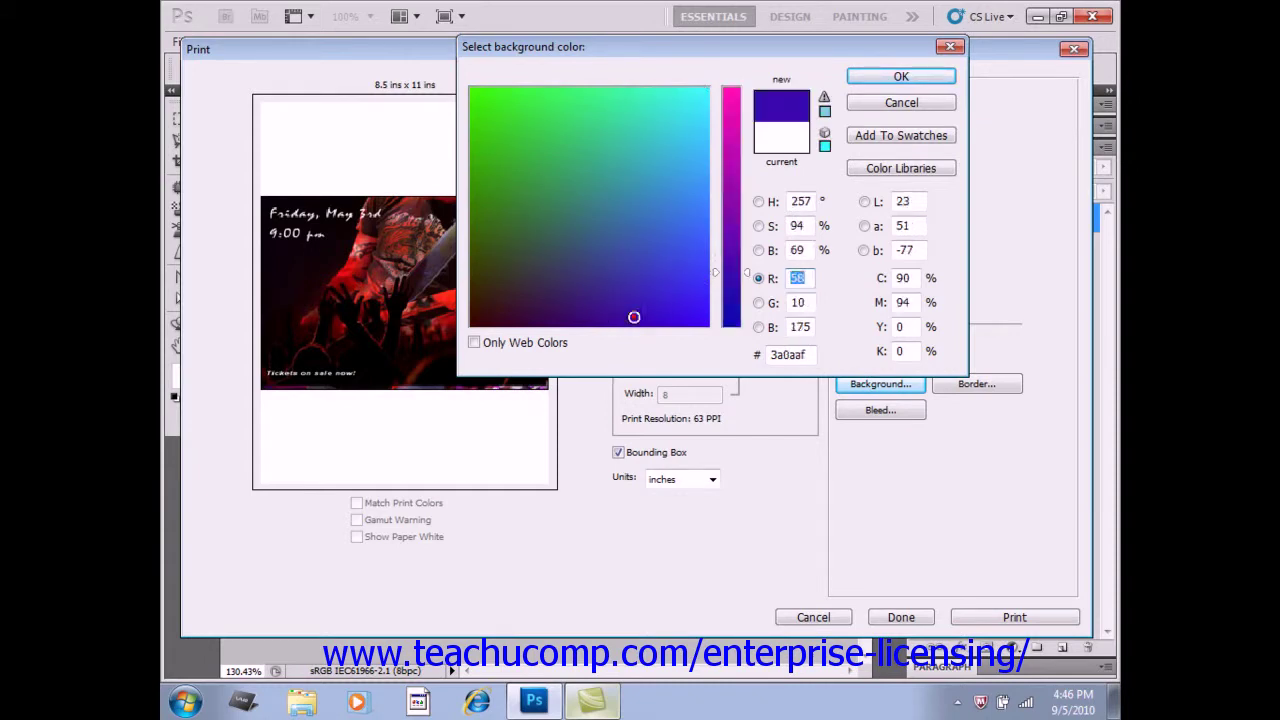
{"action": "left_click", "coordinate": [879, 80]}
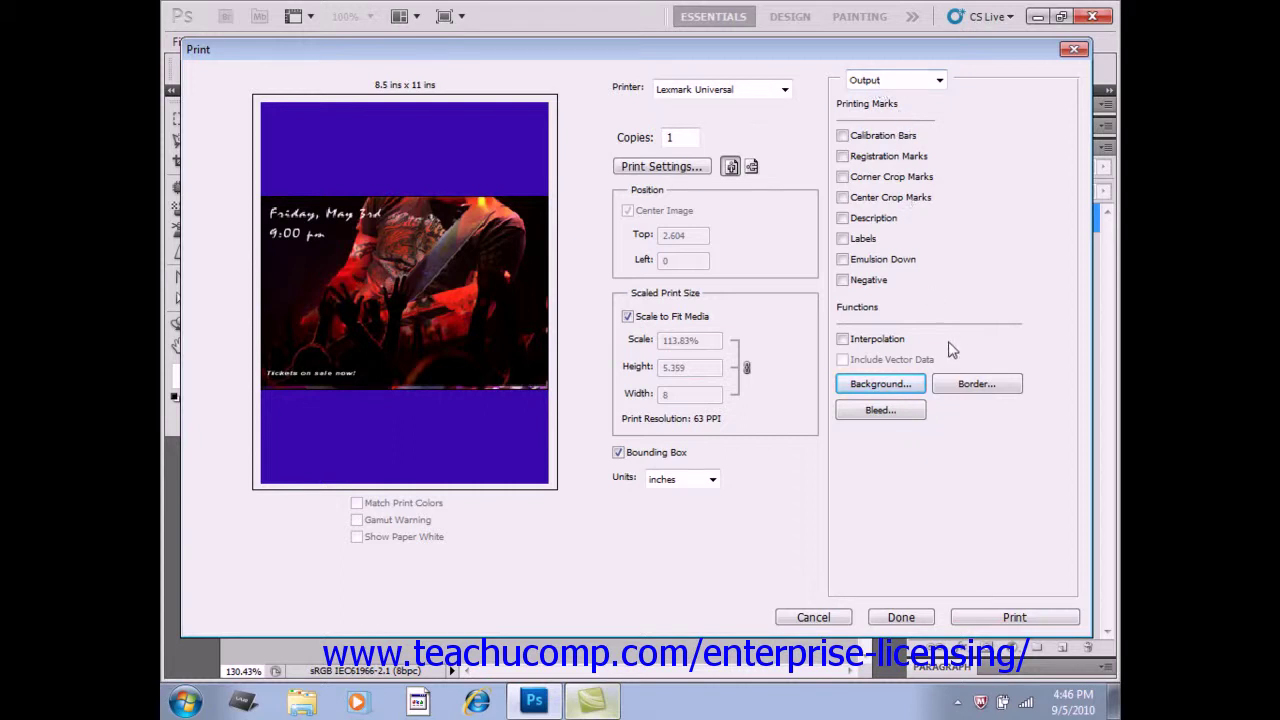
{"action": "left_click", "coordinate": [984, 384]}
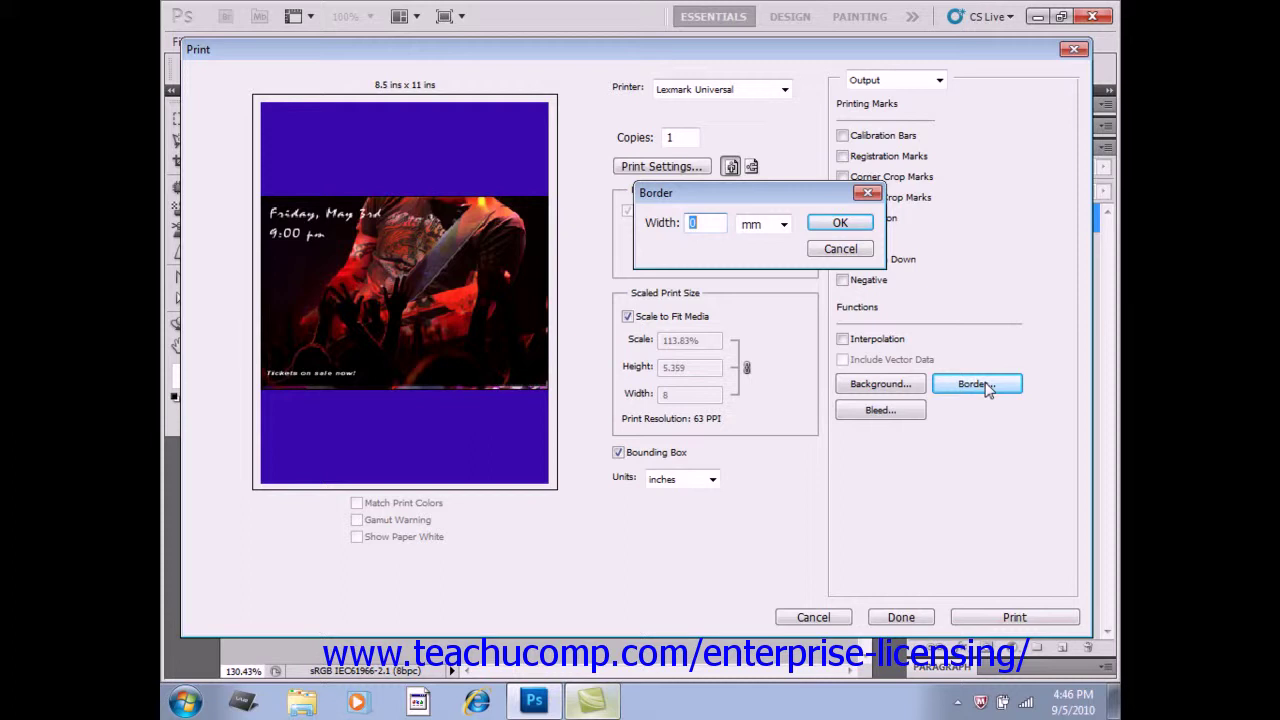
{"action": "left_click", "coordinate": [785, 224]}
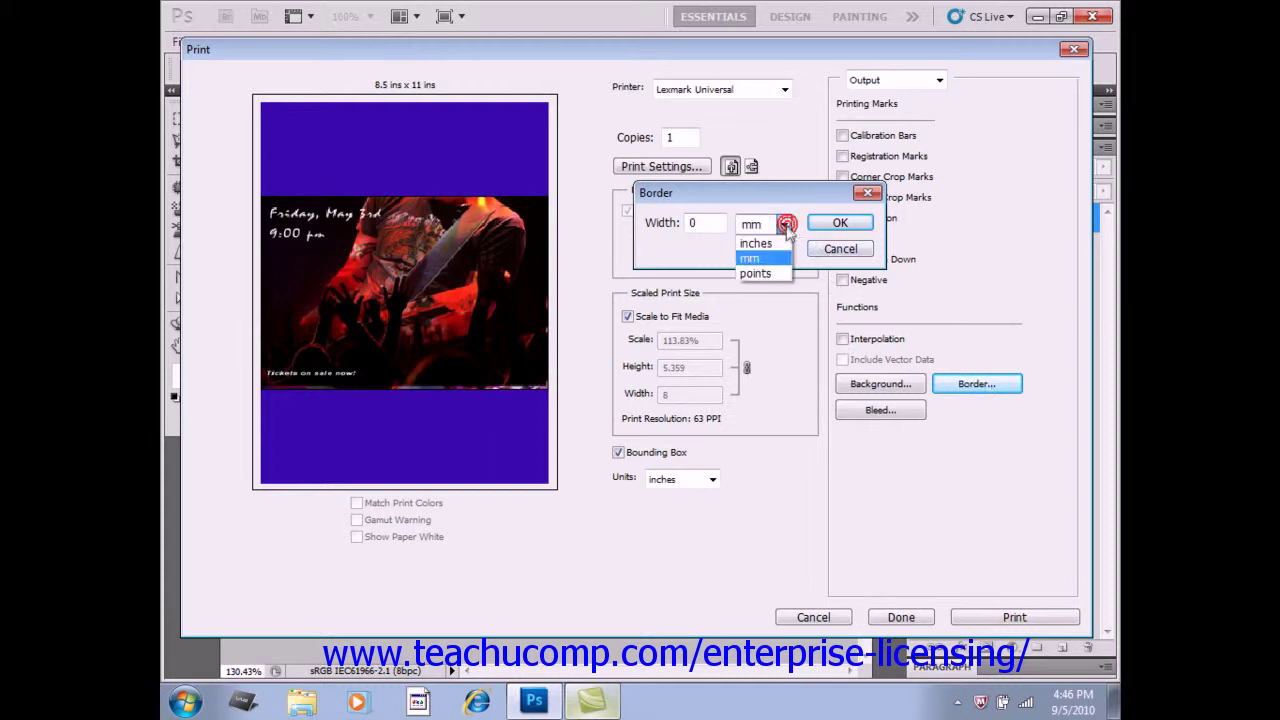
{"action": "left_click", "coordinate": [786, 225]}
{"action": "left_click", "coordinate": [840, 249]}
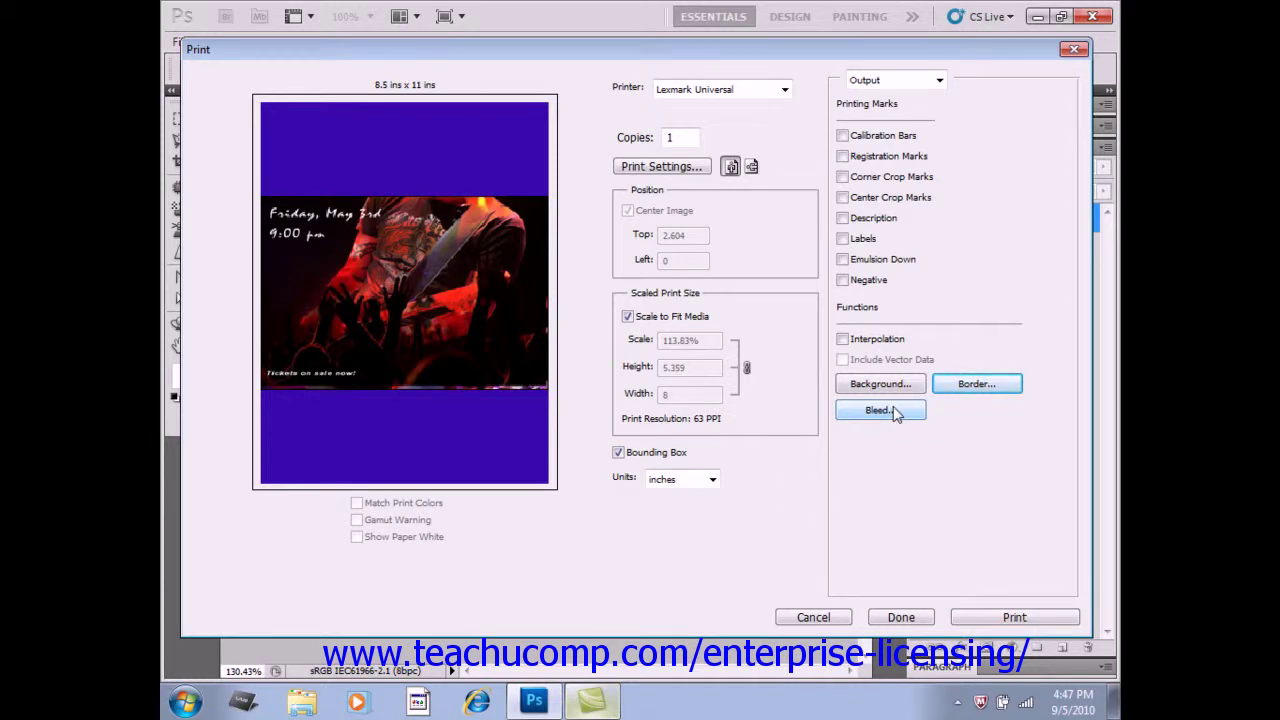
{"action": "left_click", "coordinate": [896, 414]}
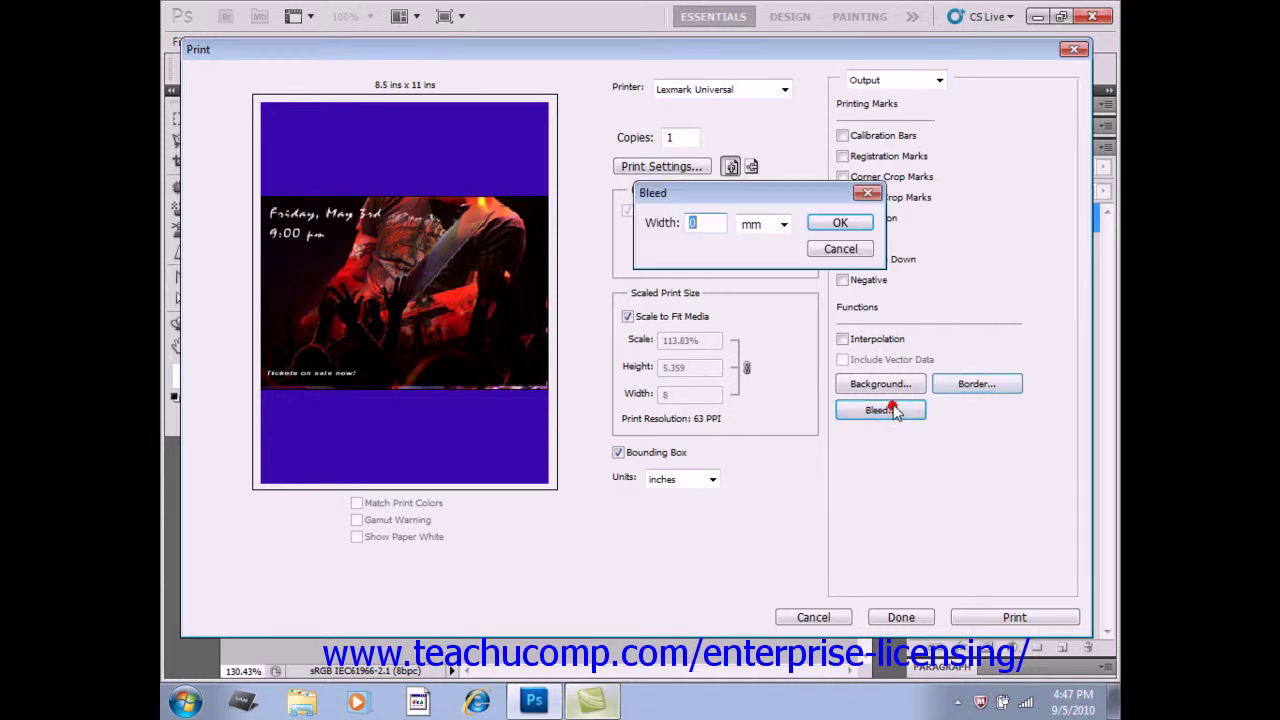
{"action": "left_click", "coordinate": [824, 252]}
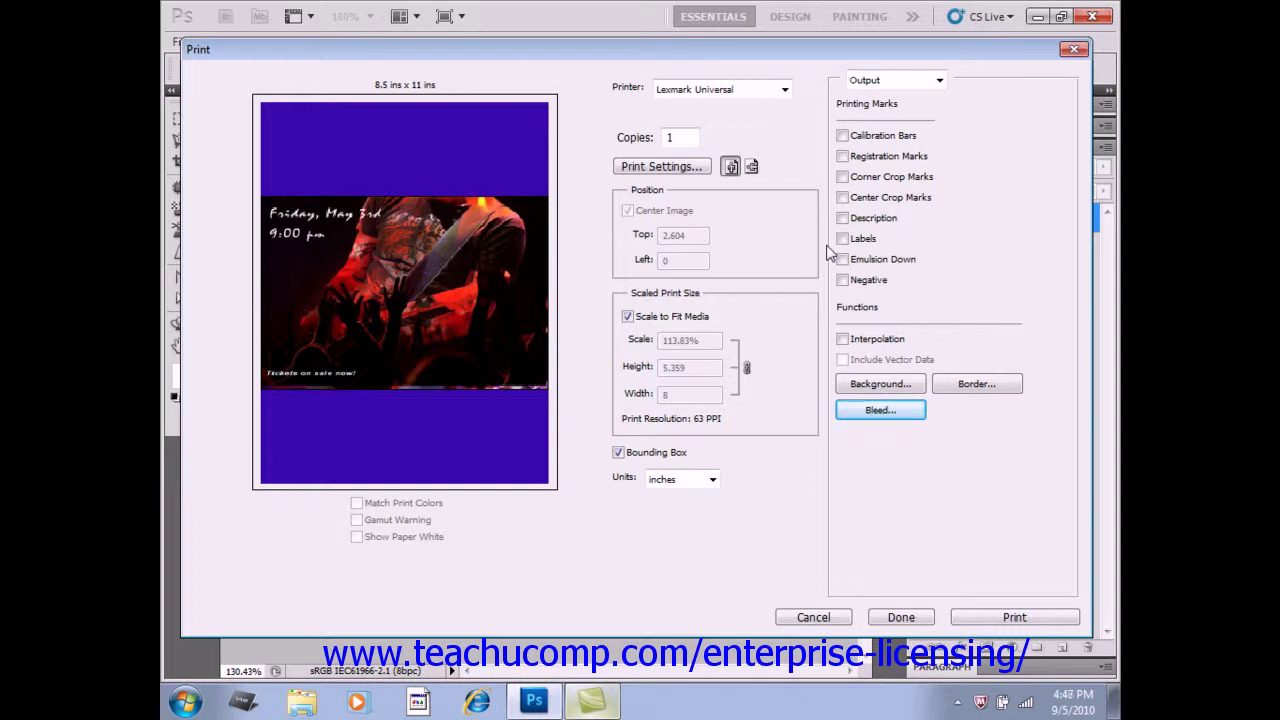
{"action": "left_click", "coordinate": [878, 143]}
{"action": "left_click", "coordinate": [878, 143]}
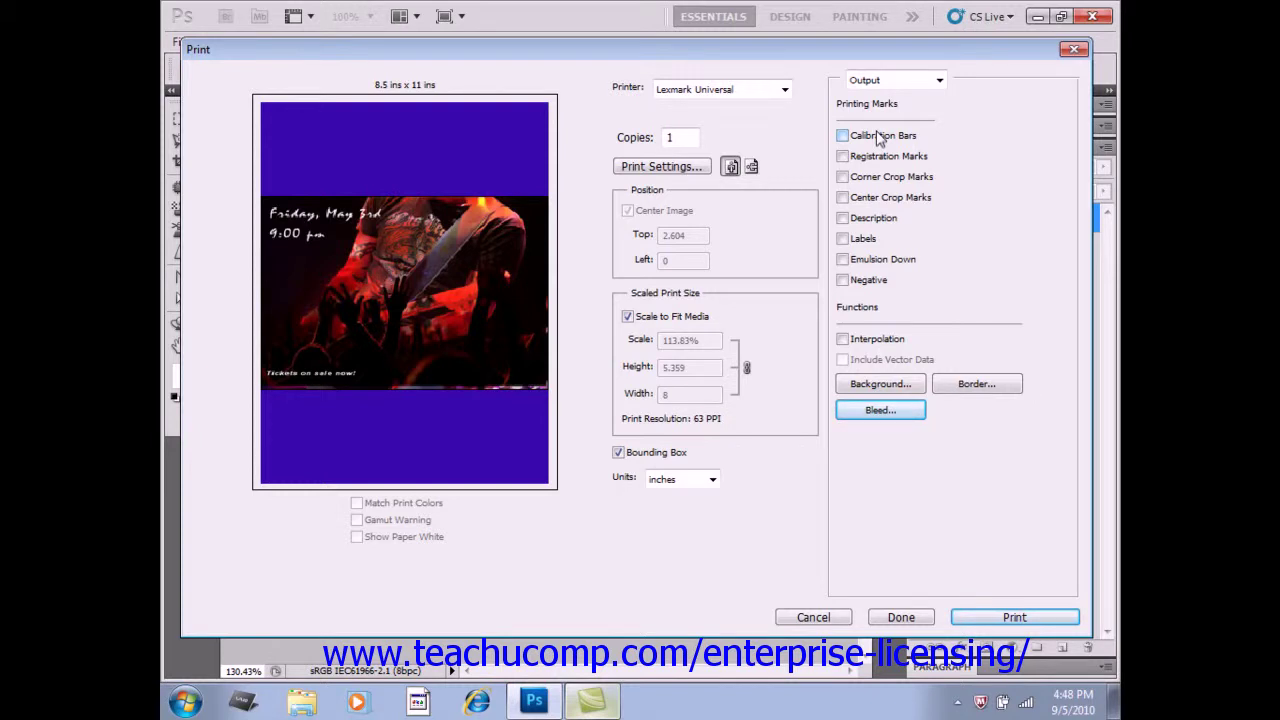
Switch the Print dialog to Color Management options, keeping Printer Manages Colors
{"action": "left_click", "coordinate": [939, 80]}
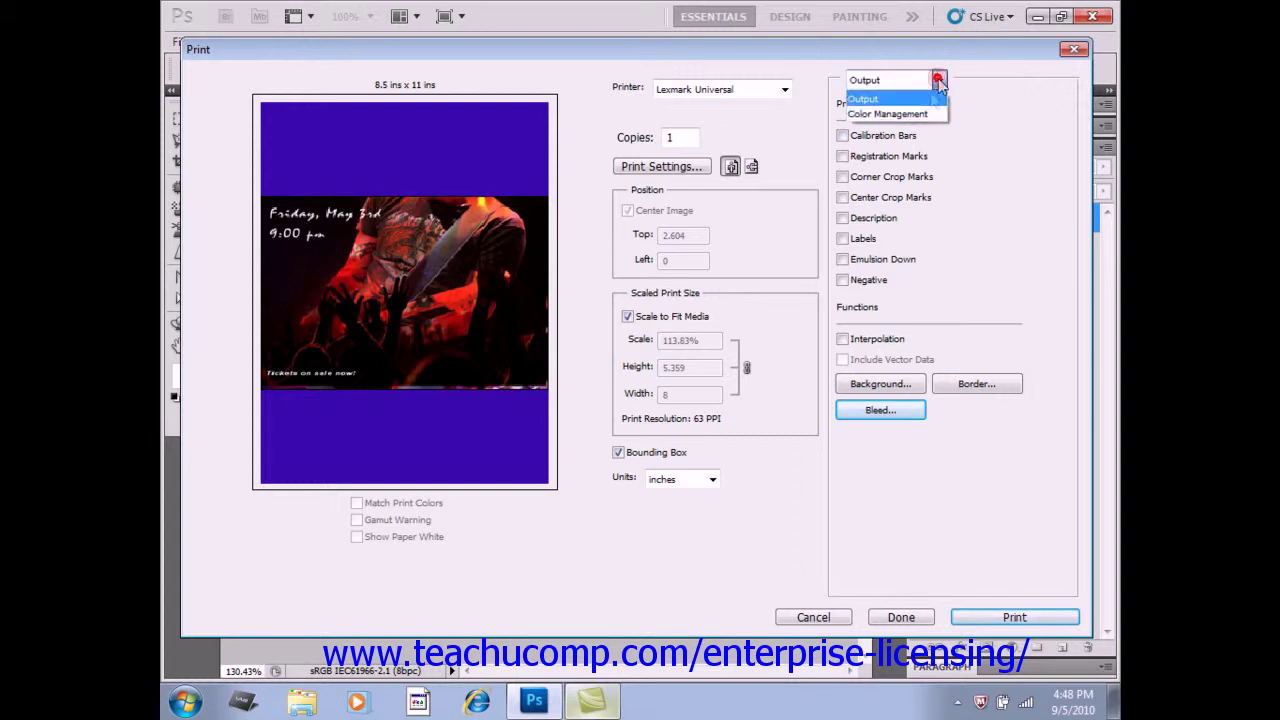
{"action": "left_click", "coordinate": [927, 114]}
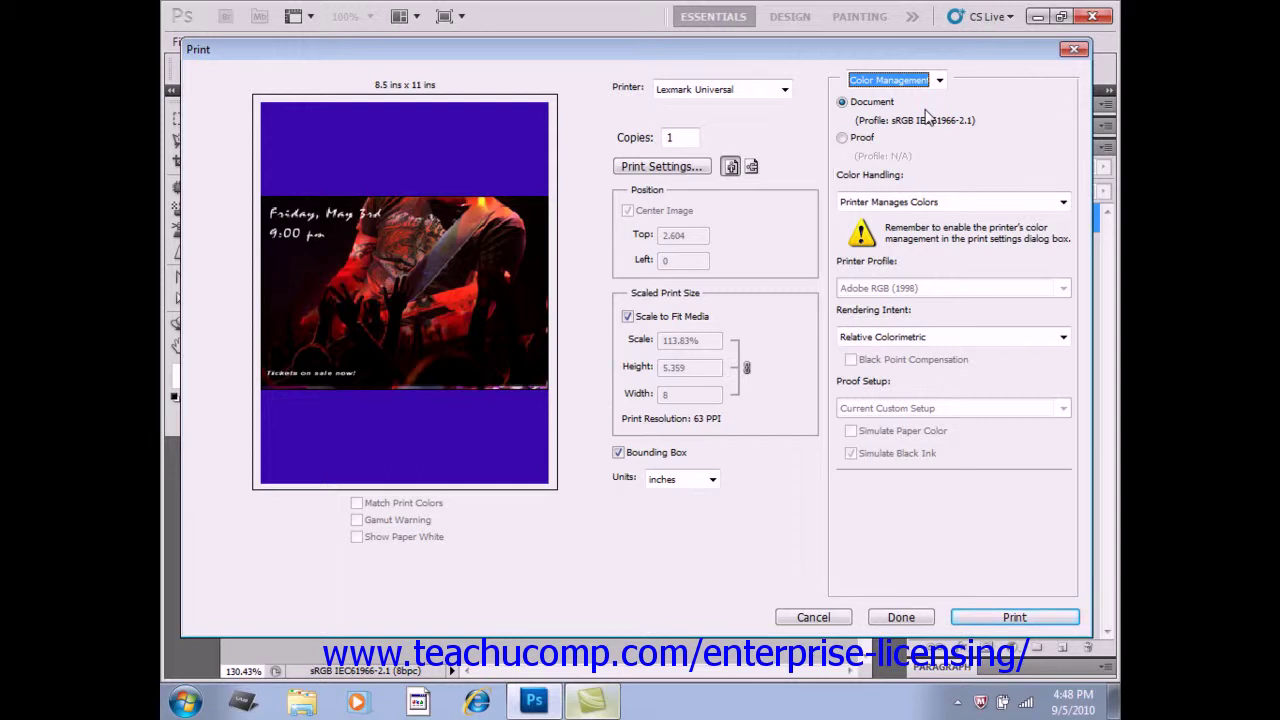
{"action": "mouse_move", "coordinate": [869, 146]}
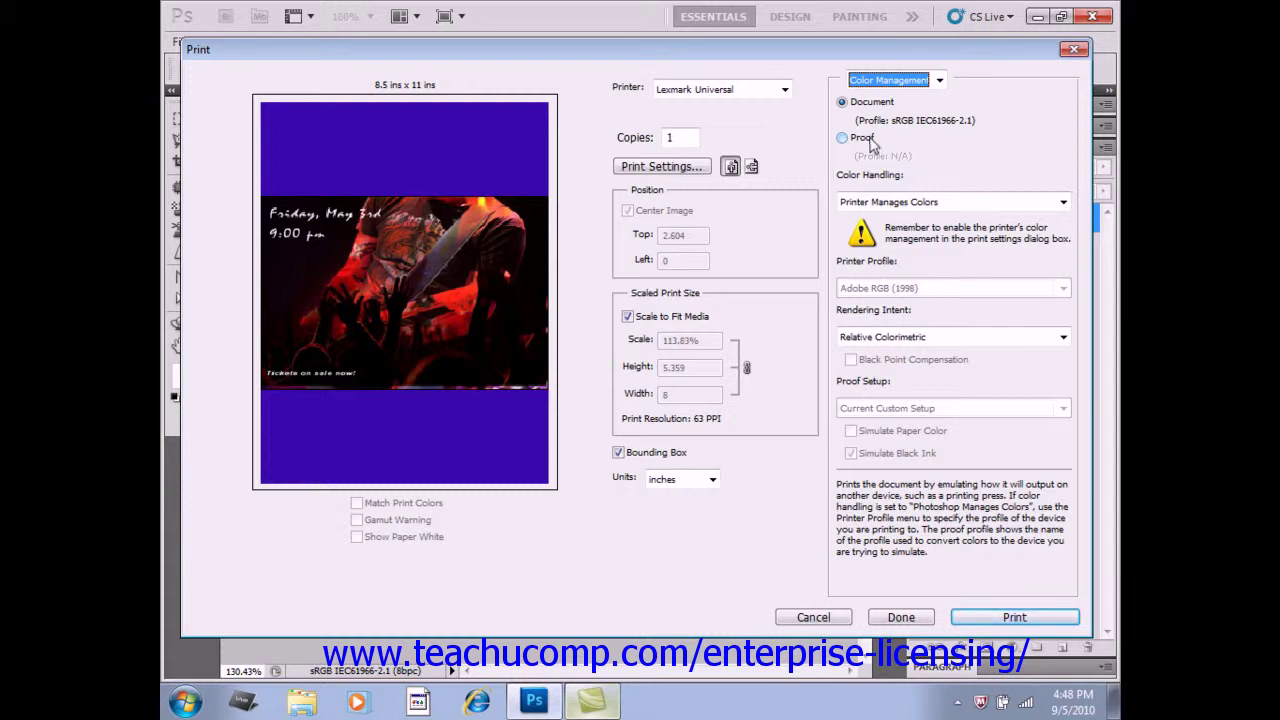
{"action": "left_click", "coordinate": [944, 202]}
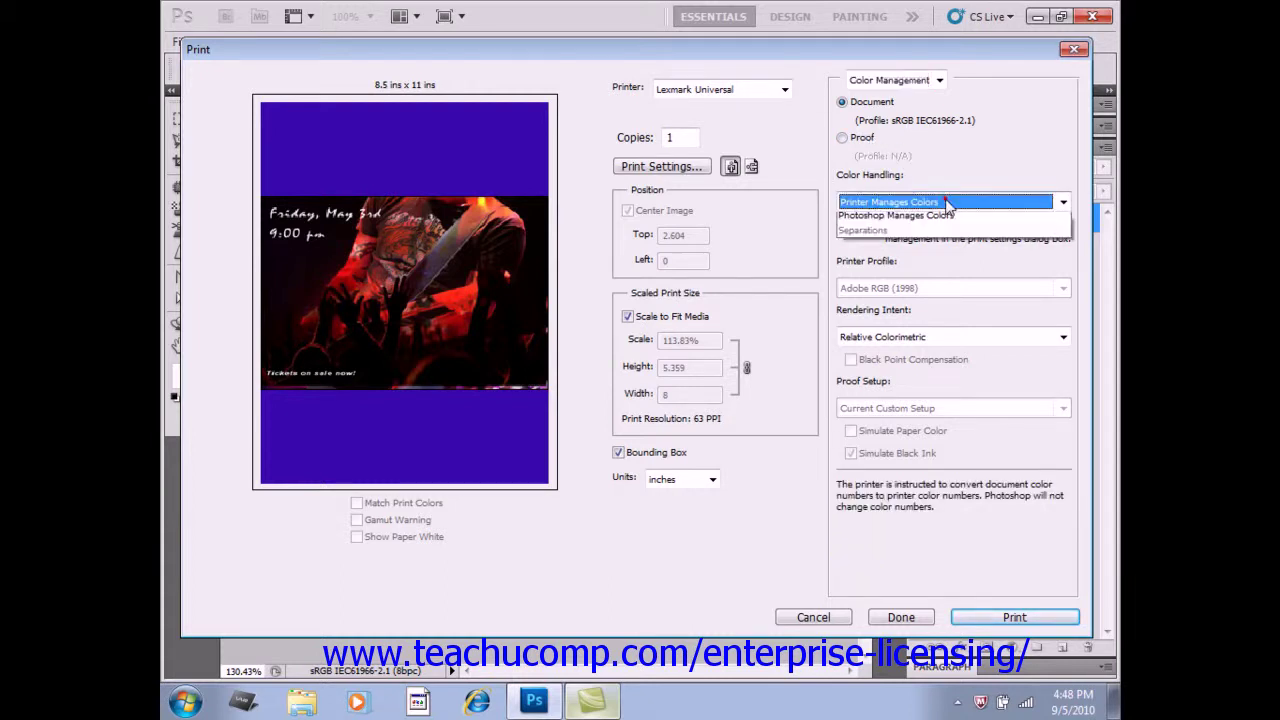
{"action": "left_click", "coordinate": [948, 203]}
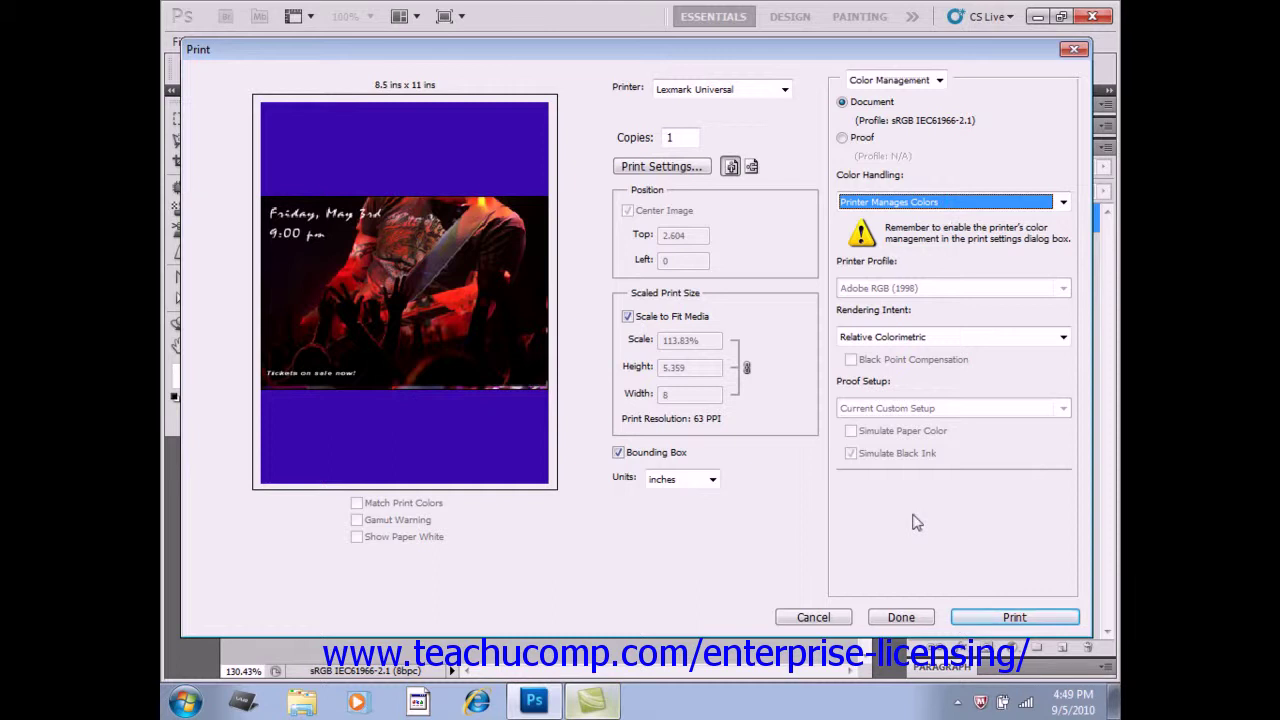
Send the flyer to print, bringing up the Windows Print dialog for Lexmark Universal
{"action": "left_click", "coordinate": [1022, 619]}
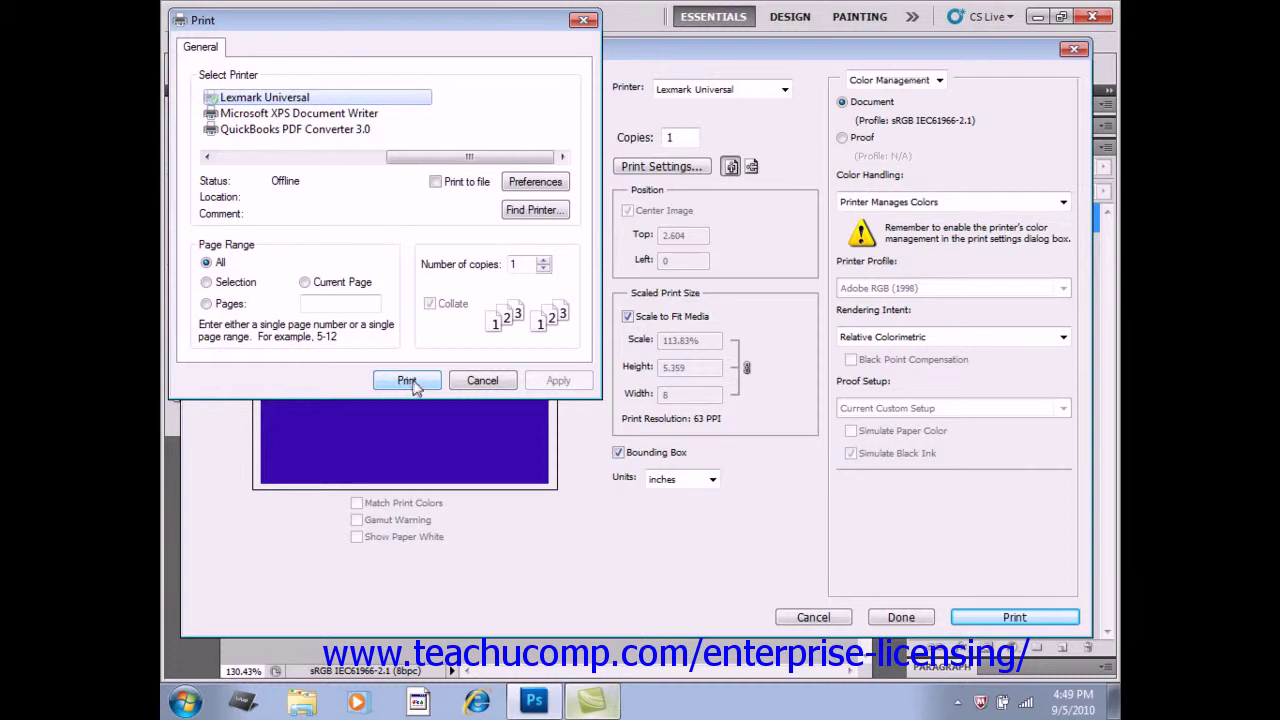
Cancel printing, closing both print dialogs and returning to rock-ad.jpg
{"action": "left_click", "coordinate": [482, 381]}
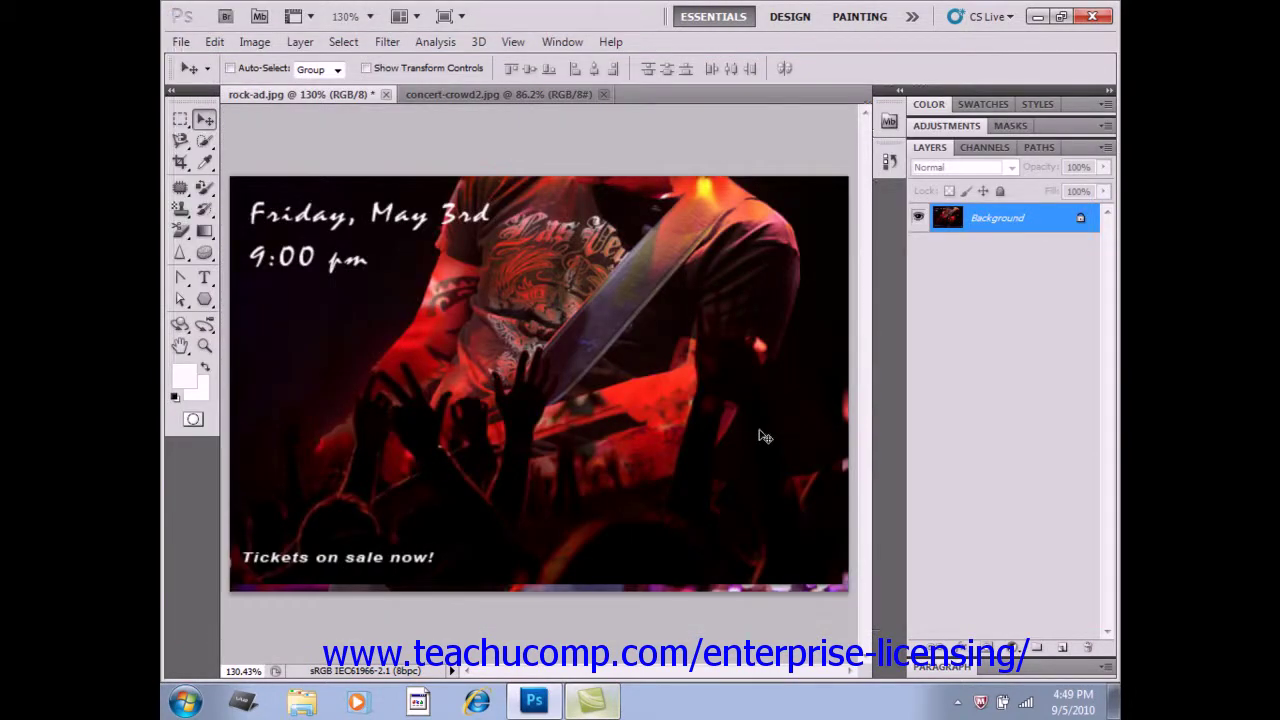